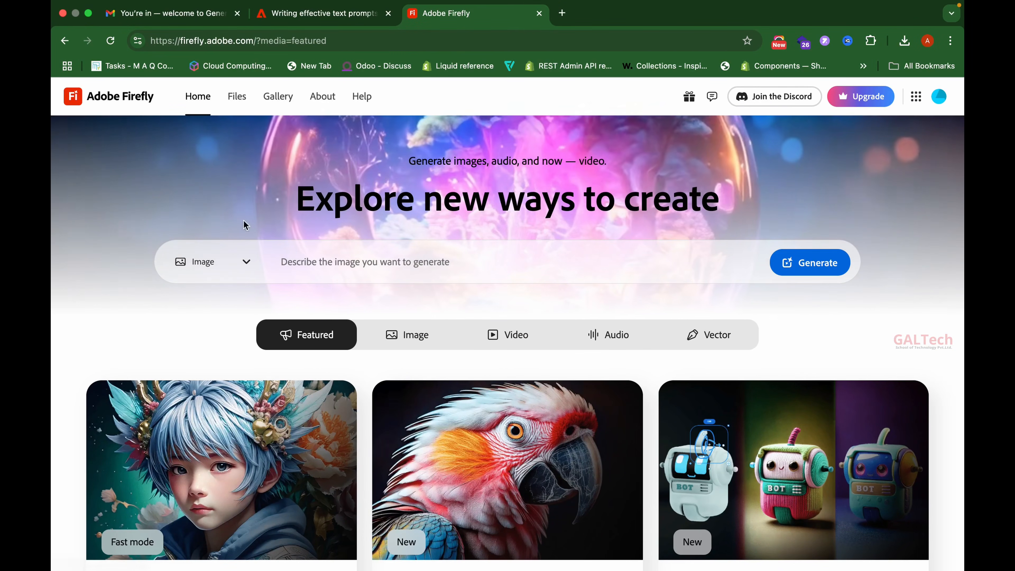
Step: Show the video tools on the Firefly home page, open Text to video (beta) and dismiss its introduction
{"action": "scroll", "coordinate": [304, 334], "scroll_direction": "down", "scroll_amount": 2}
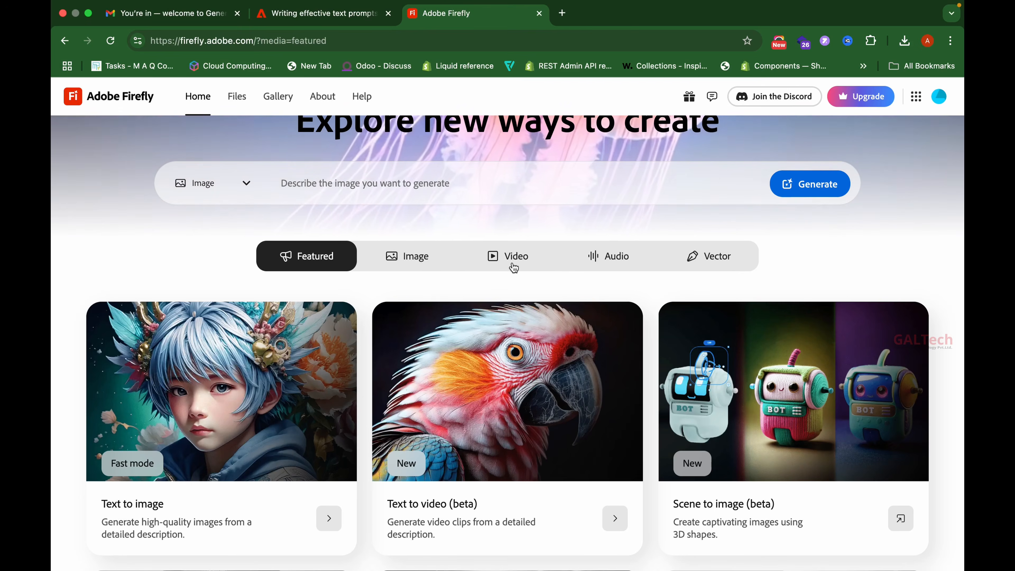
{"action": "left_click", "coordinate": [514, 256]}
{"action": "scroll", "coordinate": [513, 268], "scroll_direction": "down", "scroll_amount": 3}
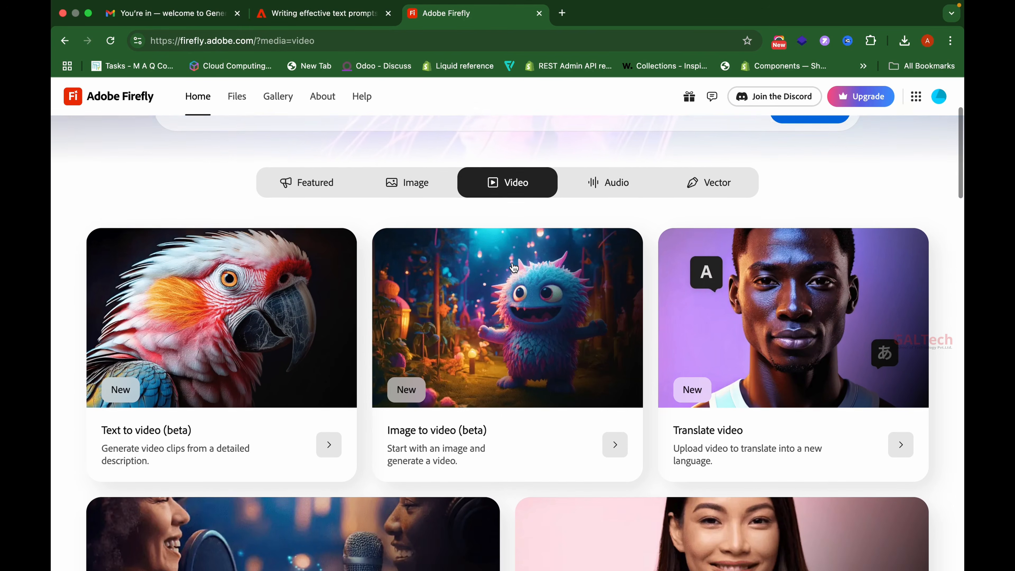
{"action": "scroll", "coordinate": [514, 267], "scroll_direction": "down", "scroll_amount": 3}
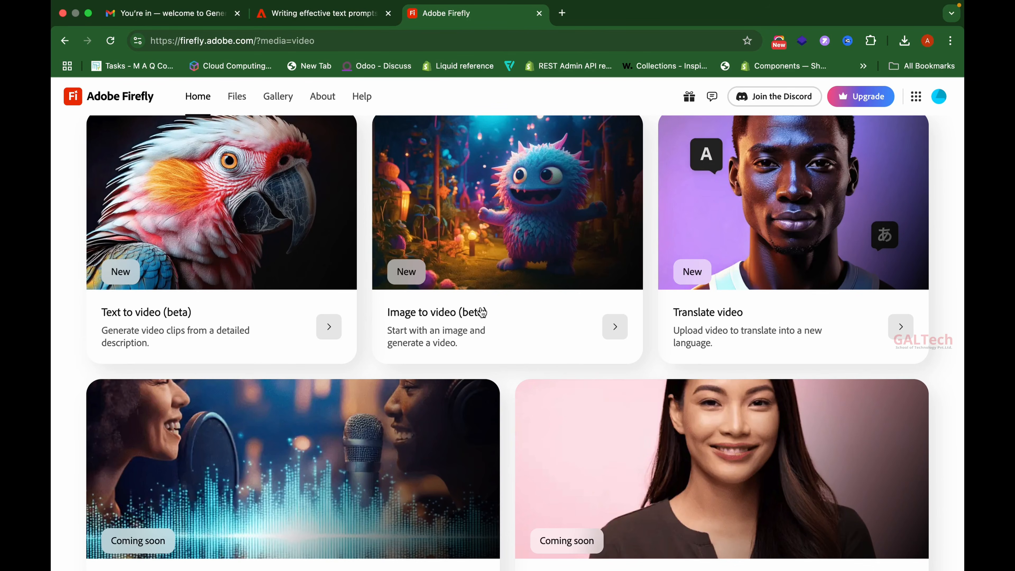
{"action": "scroll", "coordinate": [700, 333], "scroll_direction": "up", "scroll_amount": 1}
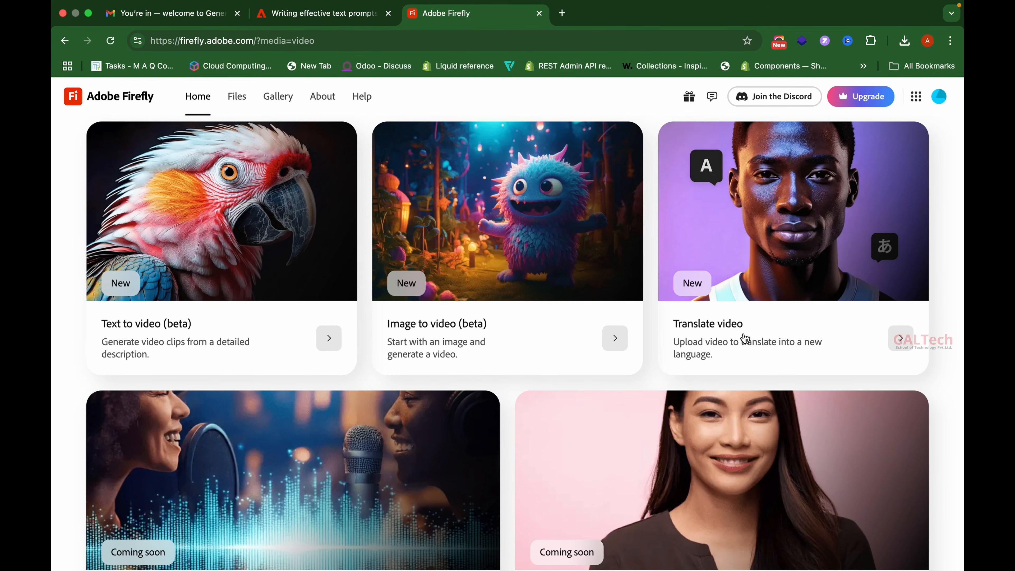
{"action": "scroll", "coordinate": [746, 339], "scroll_direction": "down", "scroll_amount": 2}
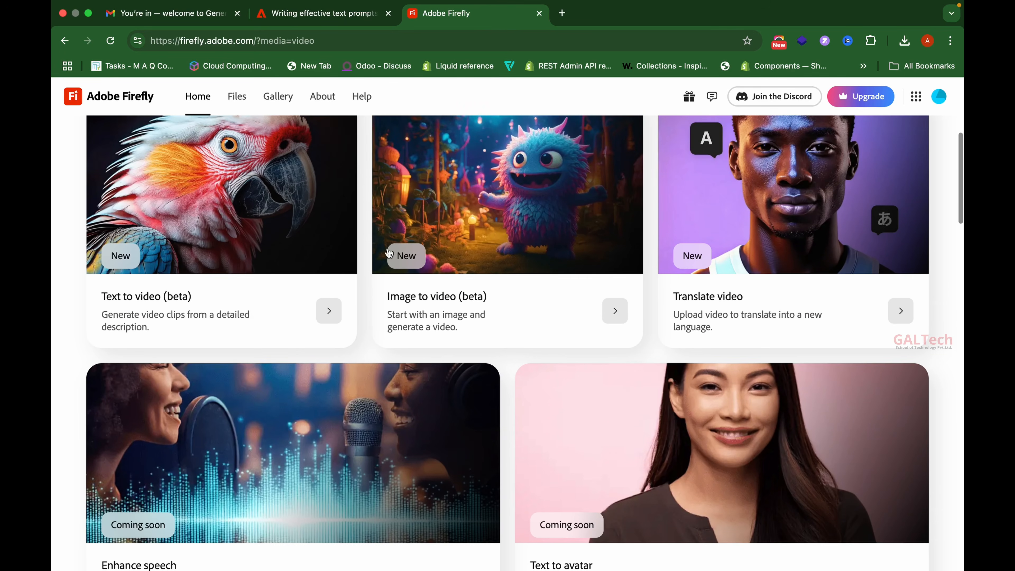
{"action": "scroll", "coordinate": [261, 370], "scroll_direction": "down", "scroll_amount": 5}
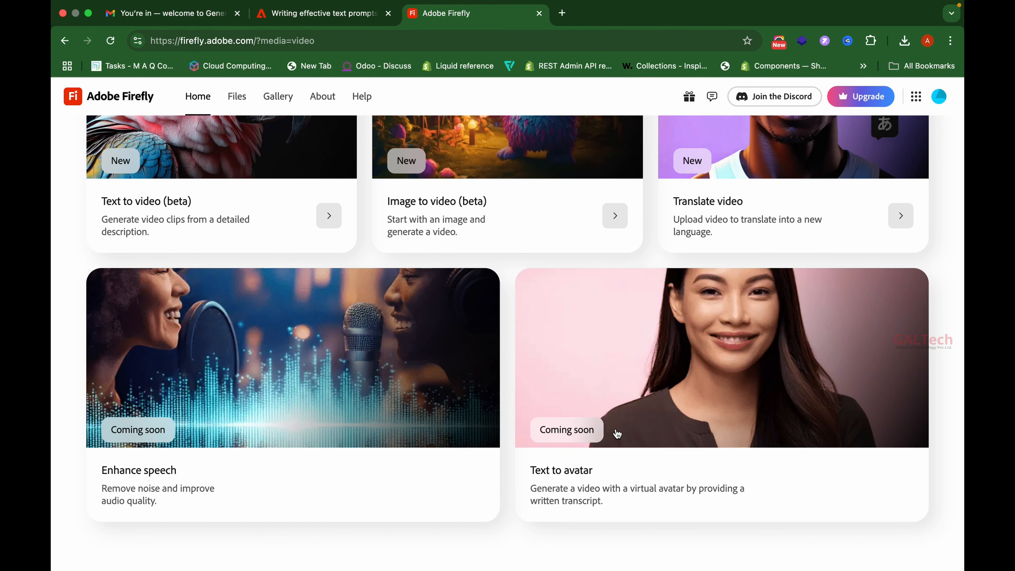
{"action": "scroll", "coordinate": [618, 434], "scroll_direction": "up", "scroll_amount": 10}
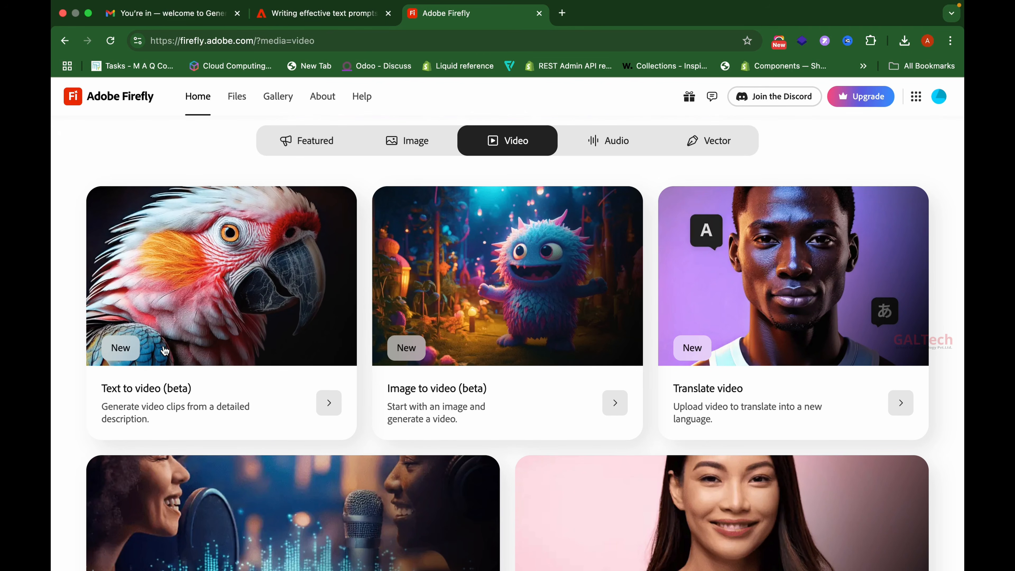
{"action": "left_click", "coordinate": [193, 348]}
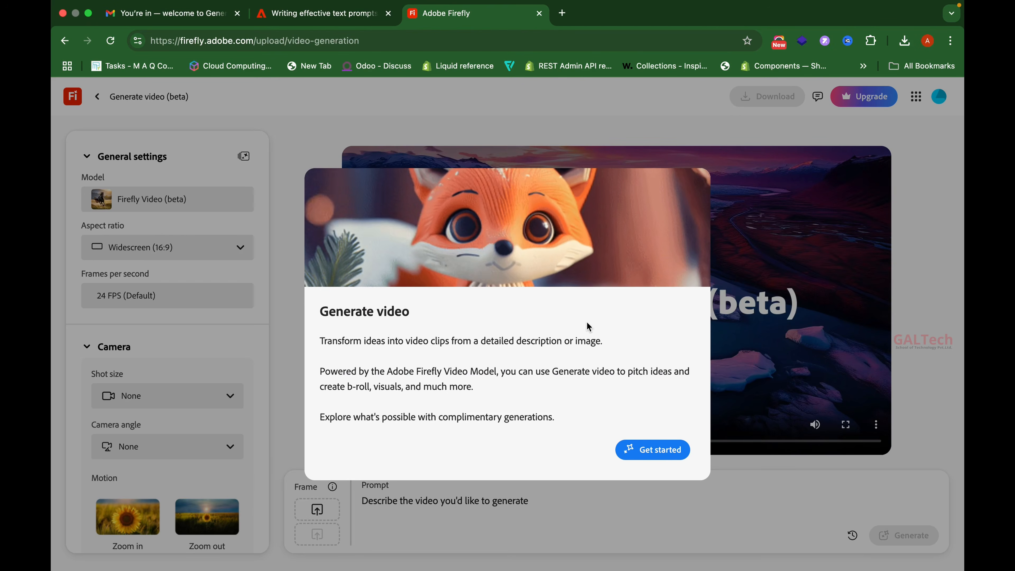
{"action": "left_click", "coordinate": [654, 450]}
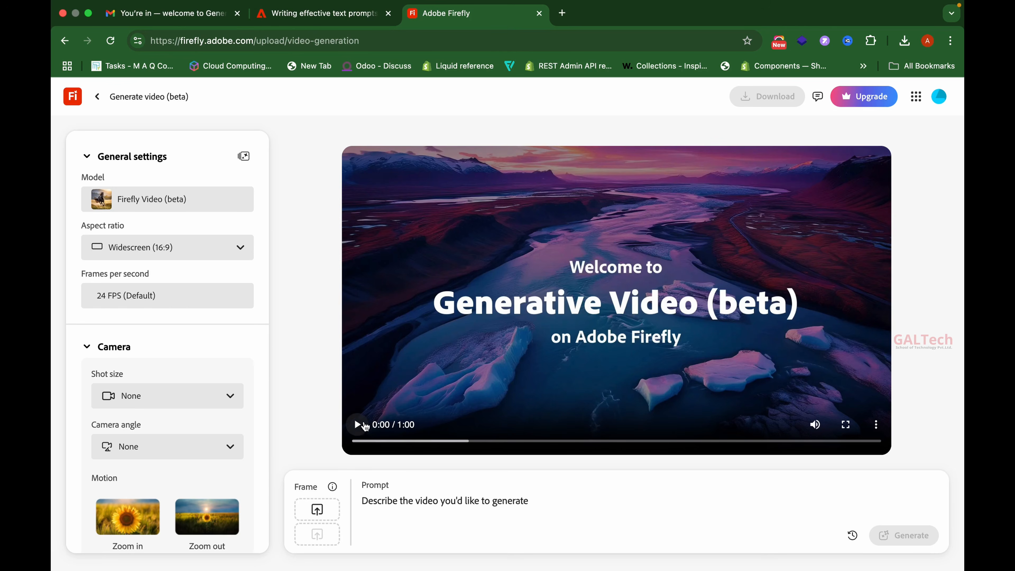
Step: Play the welcome video for Generative Video (beta) and pause it near the end
{"action": "left_click", "coordinate": [357, 425]}
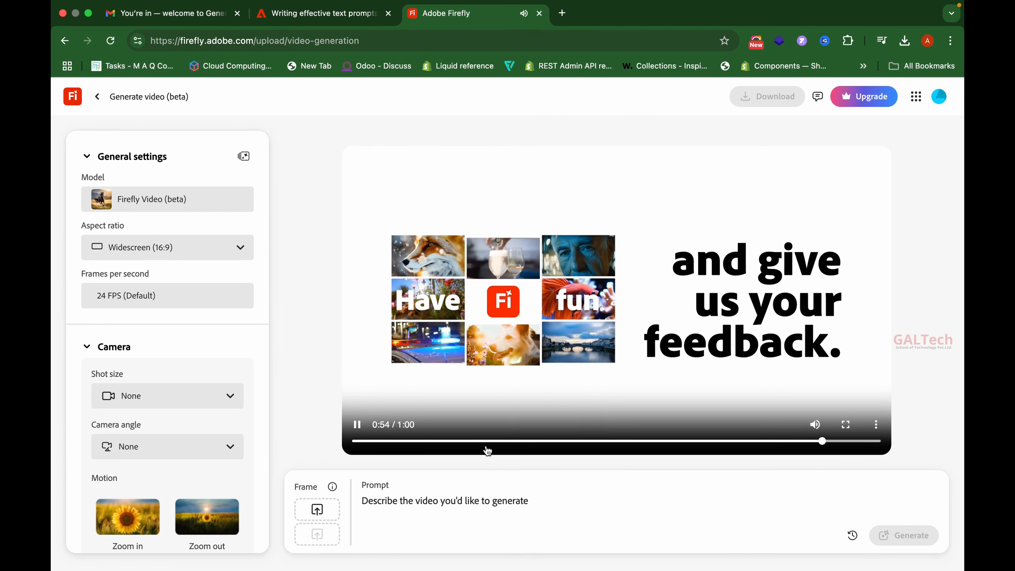
{"action": "left_click", "coordinate": [363, 426]}
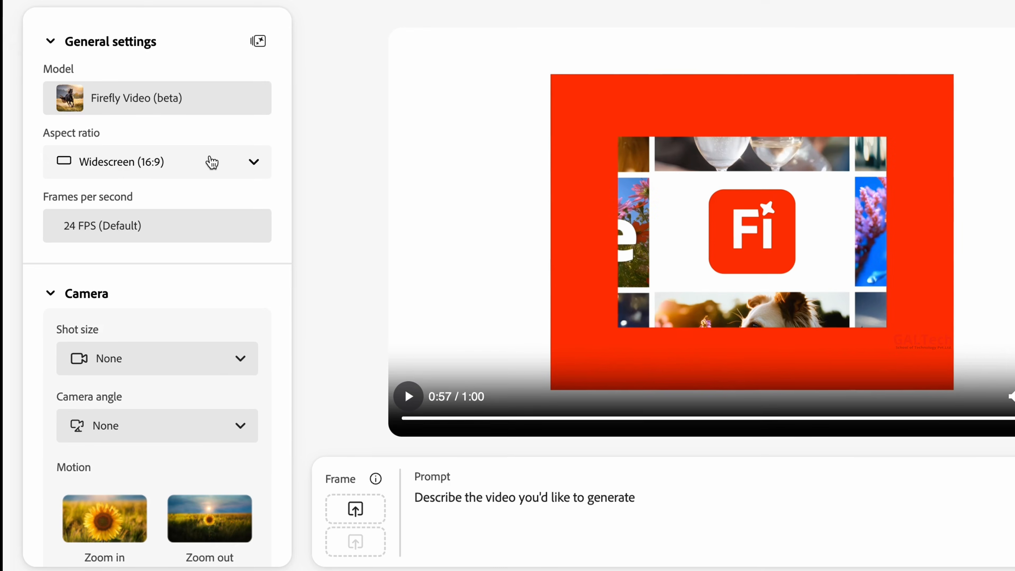
Step: Examine the aspect ratio, shot size, camera angle, motion and seed options for video generation without changing them
{"action": "left_click", "coordinate": [205, 249]}
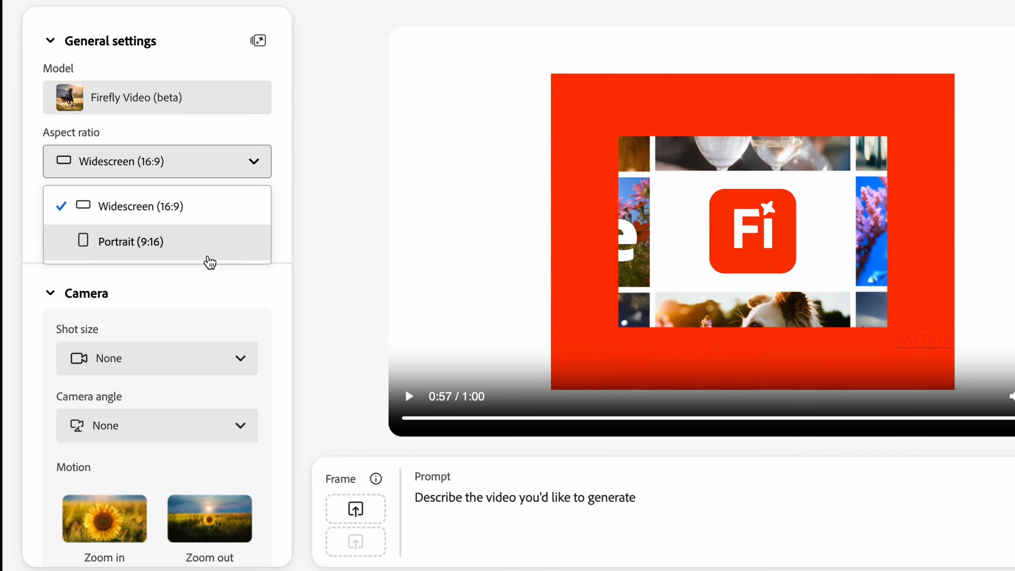
{"action": "left_click", "coordinate": [243, 167]}
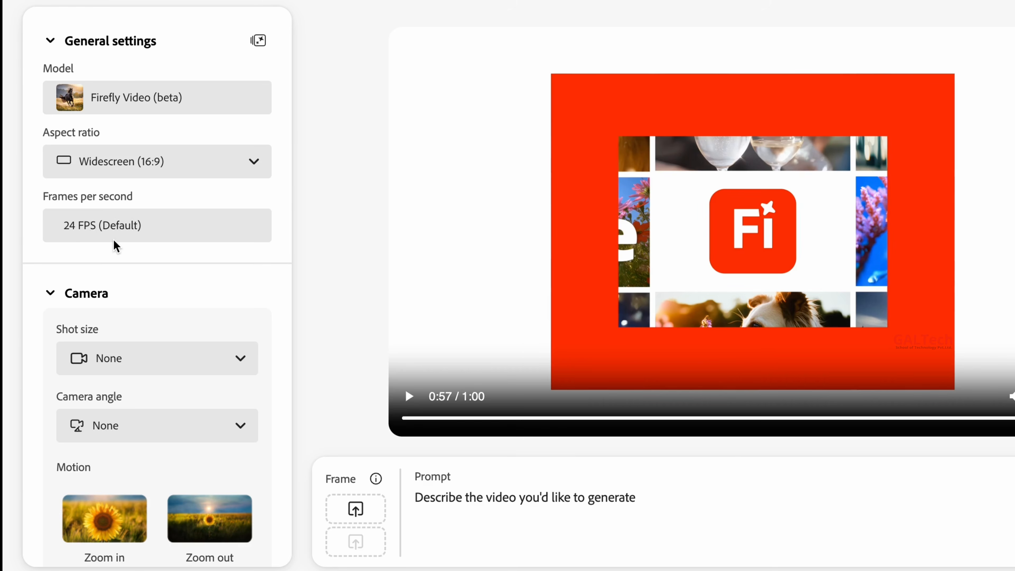
{"action": "scroll", "coordinate": [116, 246], "scroll_direction": "down", "scroll_amount": 3}
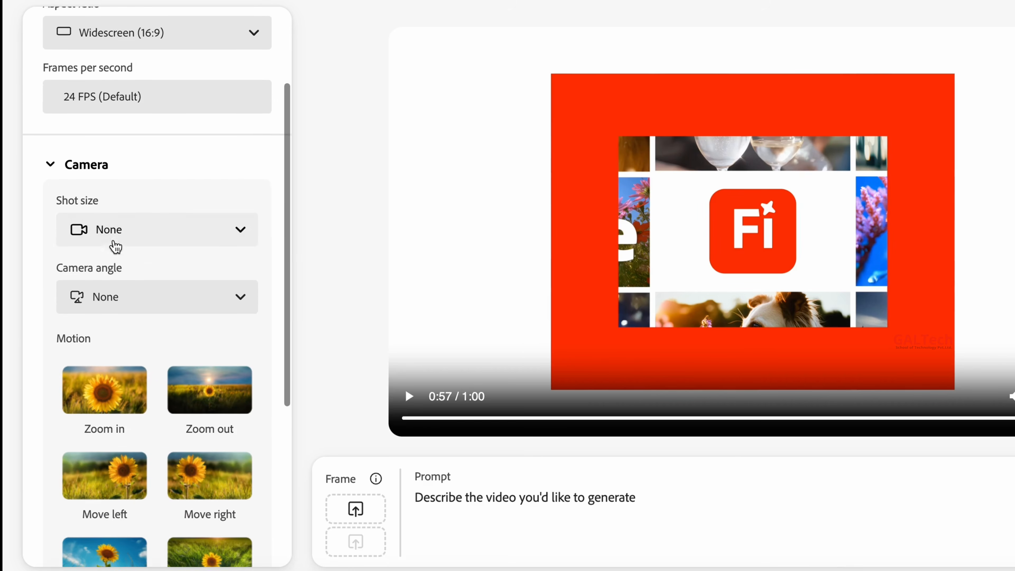
{"action": "scroll", "coordinate": [114, 242], "scroll_direction": "down", "scroll_amount": 1}
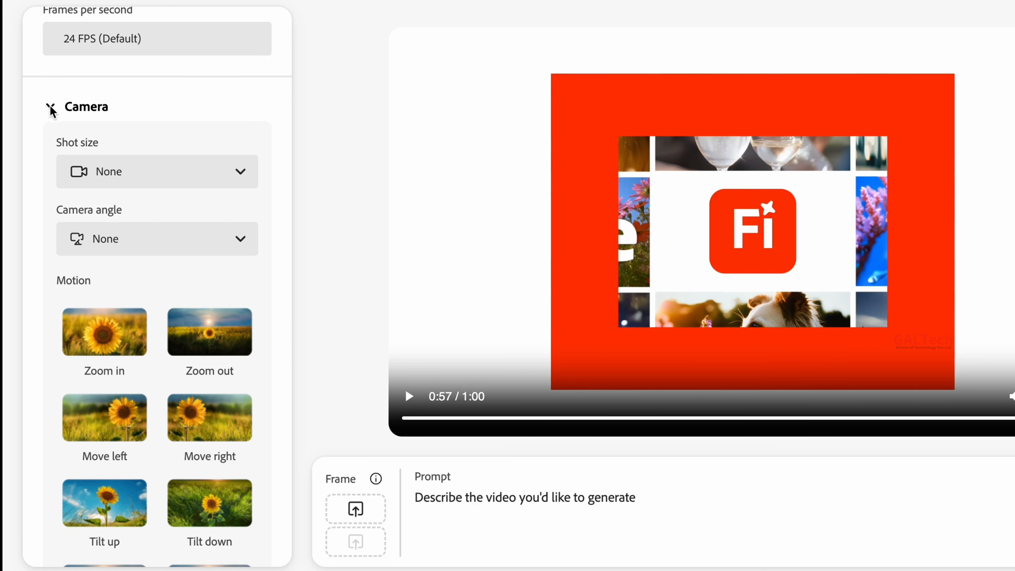
{"action": "left_click", "coordinate": [230, 178]}
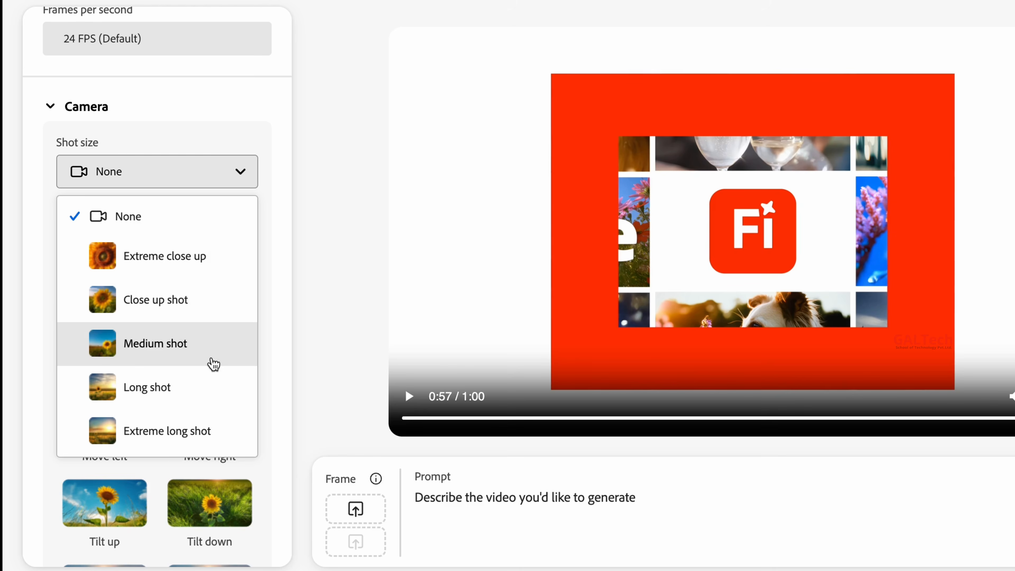
{"action": "left_click", "coordinate": [201, 125]}
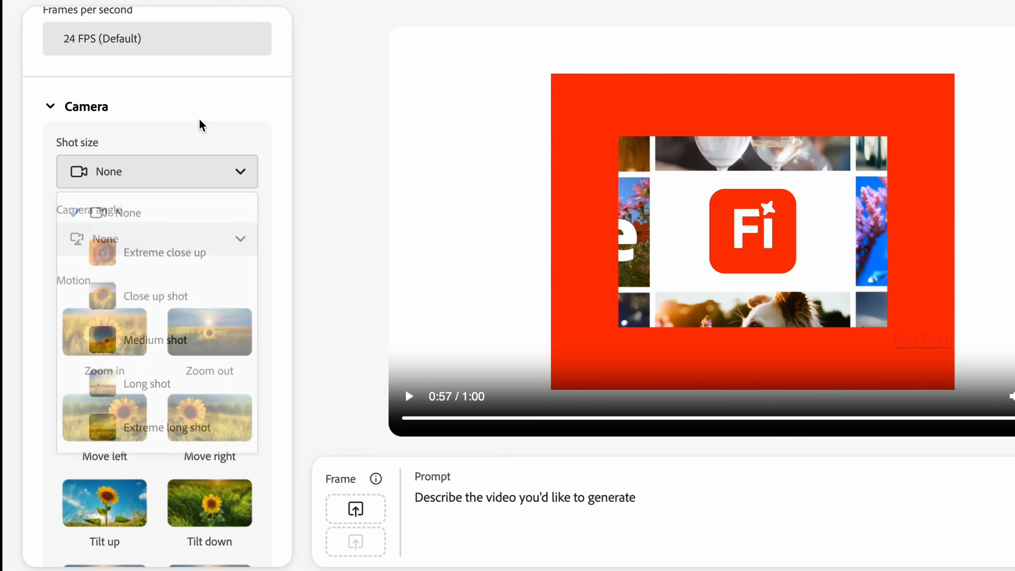
{"action": "left_click", "coordinate": [189, 242]}
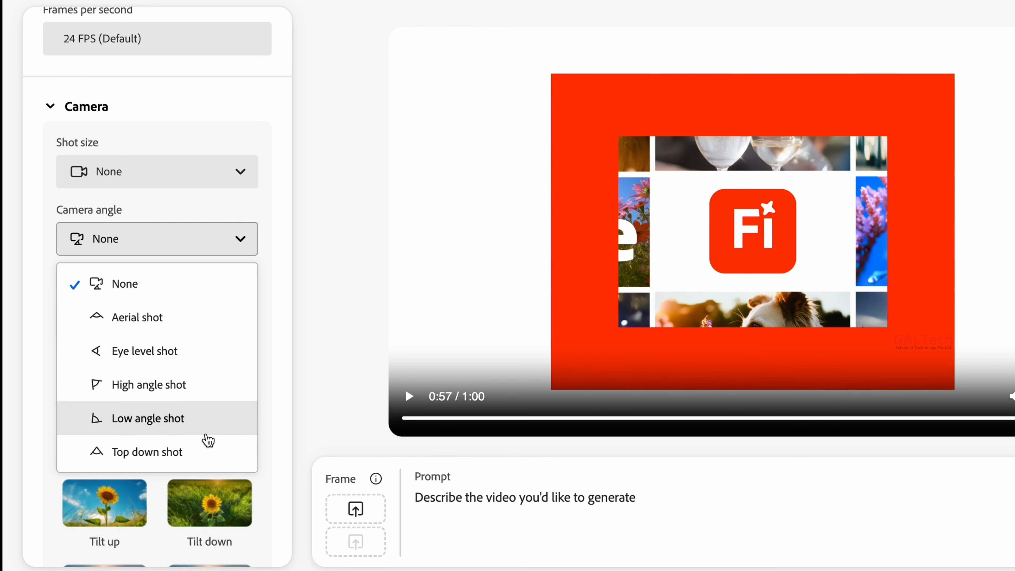
{"action": "left_click", "coordinate": [241, 245]}
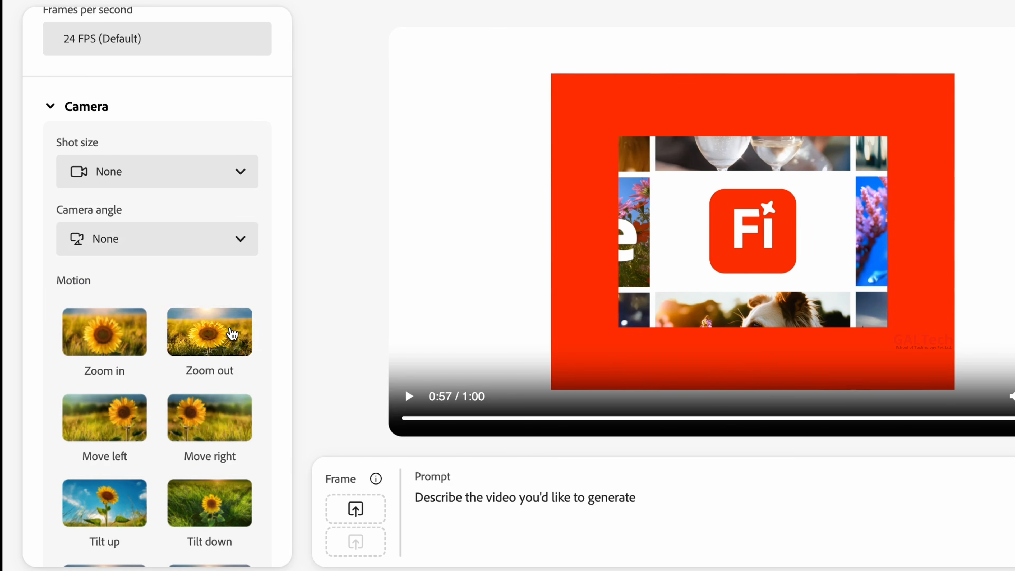
{"action": "scroll", "coordinate": [233, 333], "scroll_direction": "down", "scroll_amount": 5}
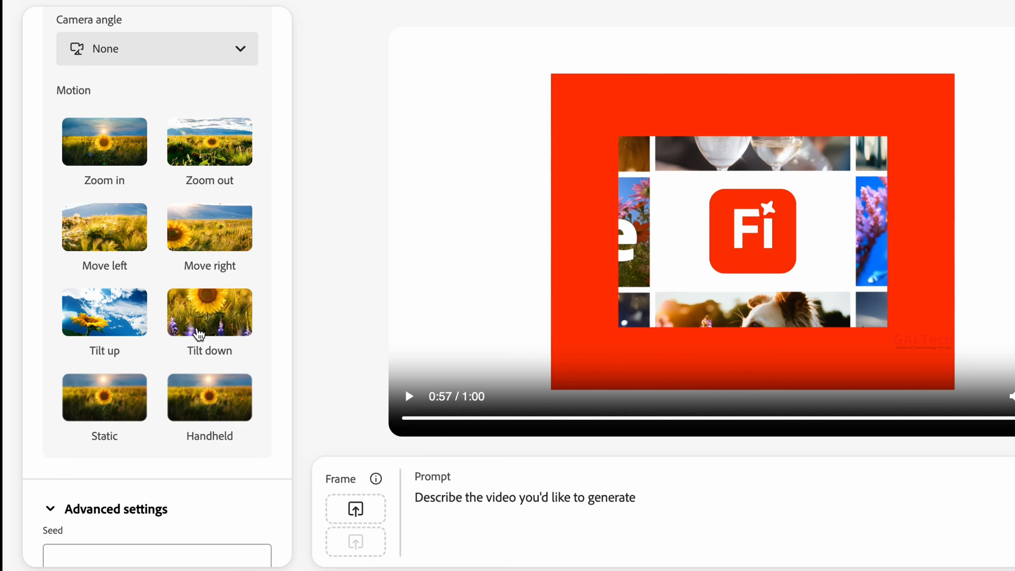
{"action": "scroll", "coordinate": [199, 333], "scroll_direction": "down", "scroll_amount": 1}
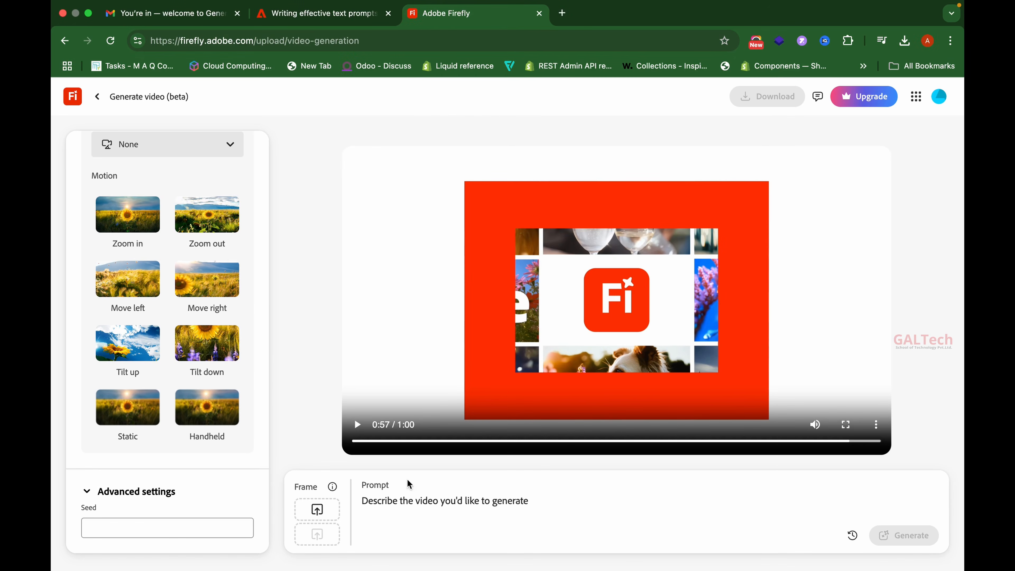
Step: Enter a video prompt: cinematic close-up, majestic lion, vast savanna at sunrise, soft golden light, slow zoom in, shallow depth of field, high detail, shot on 35mm film
{"action": "left_click", "coordinate": [398, 503]}
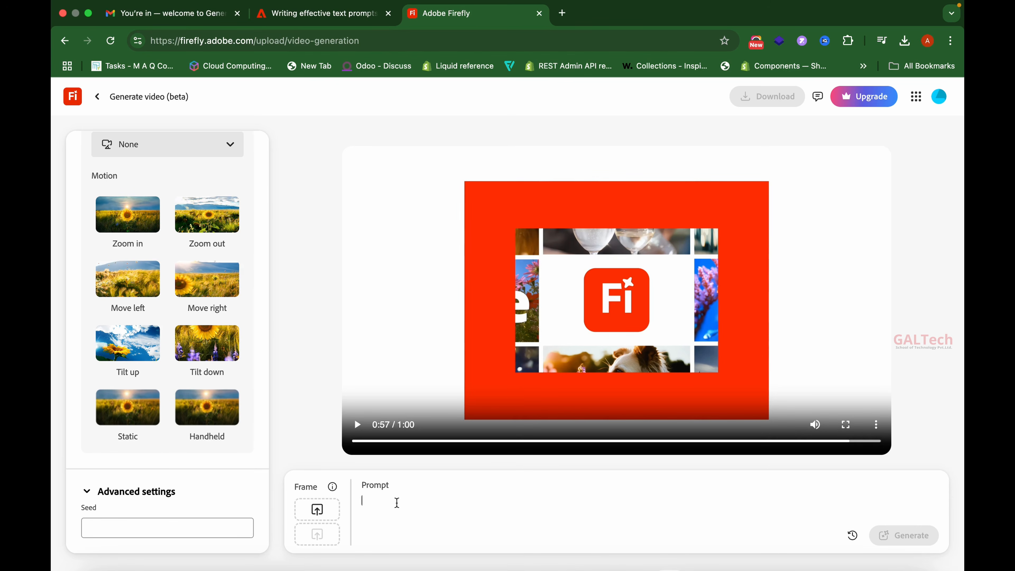
{"action": "type", "text": "detail – [shot on 35mm film]"}
{"action": "key", "text": "super+a"}
{"action": "key", "text": "BackSpace"}
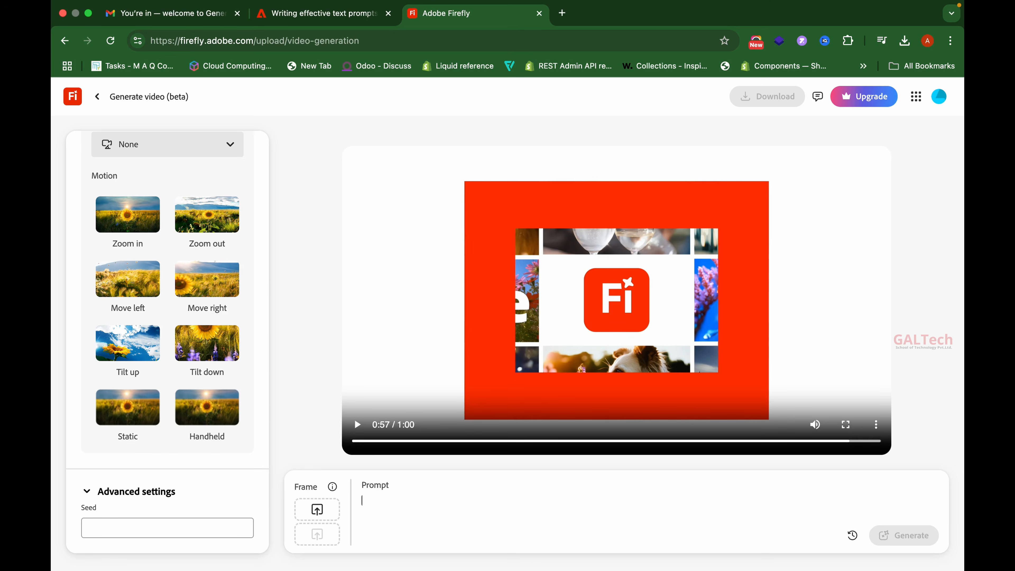
{"action": "type", "text": "Cinematic close-up shot of a majestic lion in a vast savanna at sunrise, with soft golden light, a slow zoom in, shallow depth of field, and high detail — shot on 35mm film."}
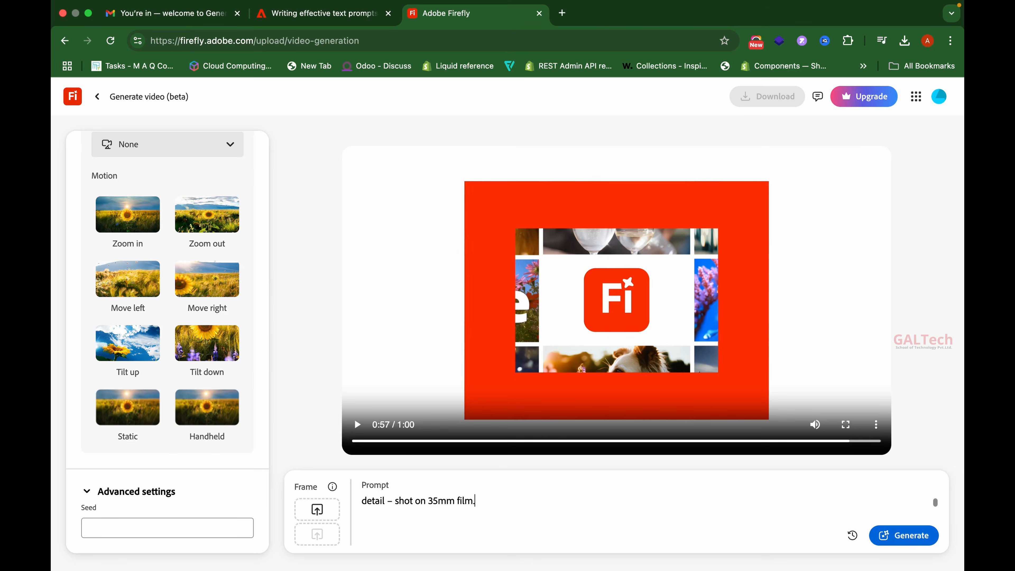
{"action": "scroll", "coordinate": [425, 504], "scroll_direction": "up", "scroll_amount": 2}
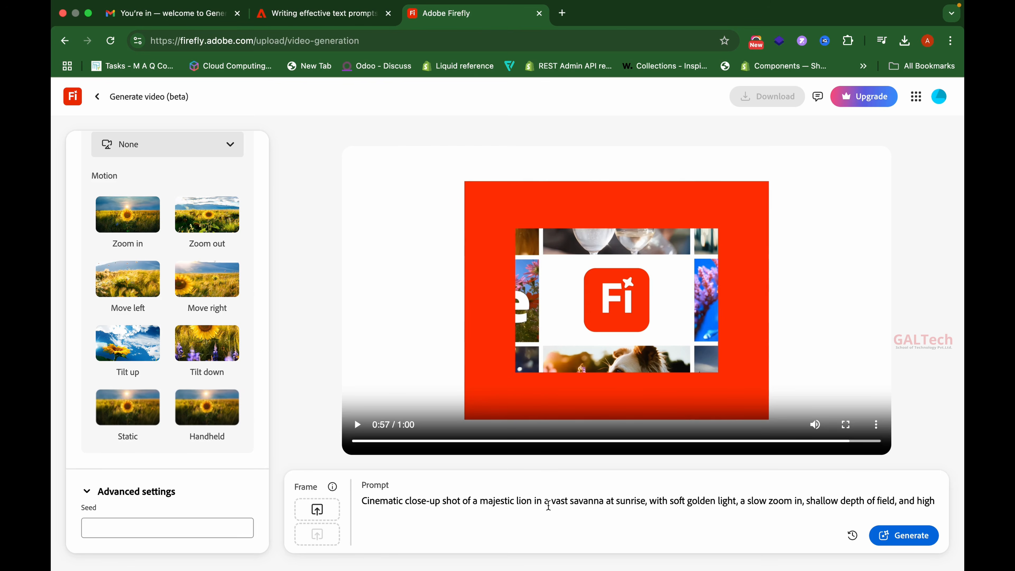
{"action": "scroll", "coordinate": [611, 504], "scroll_direction": "down", "scroll_amount": 2}
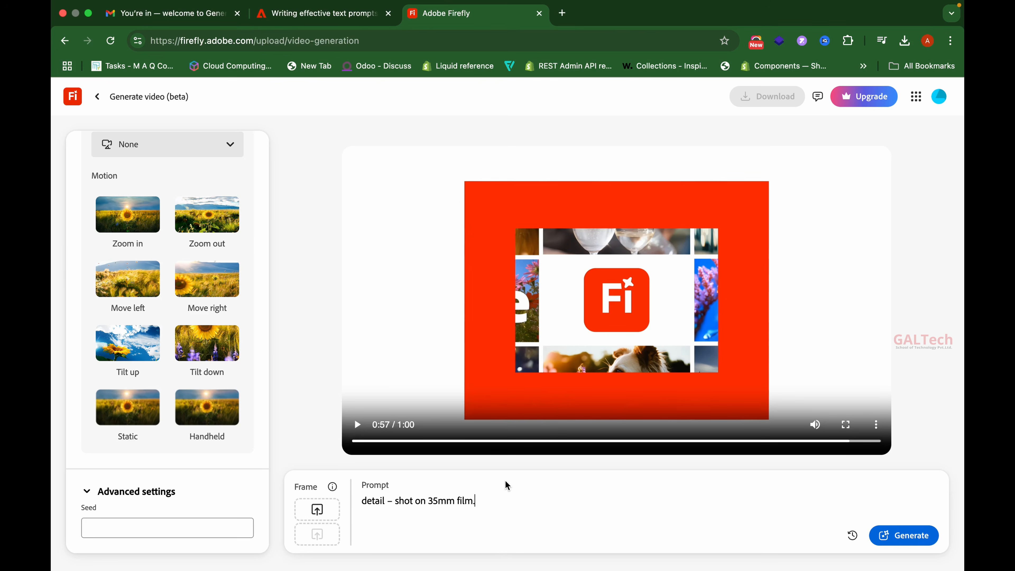
Step: Switch to the Adobe help article on writing effective text prompts and examine the recommended prompt structure under "Be clear and descriptive"
{"action": "left_click", "coordinate": [337, 24]}
{"action": "scroll", "coordinate": [394, 117], "scroll_direction": "down", "scroll_amount": 5}
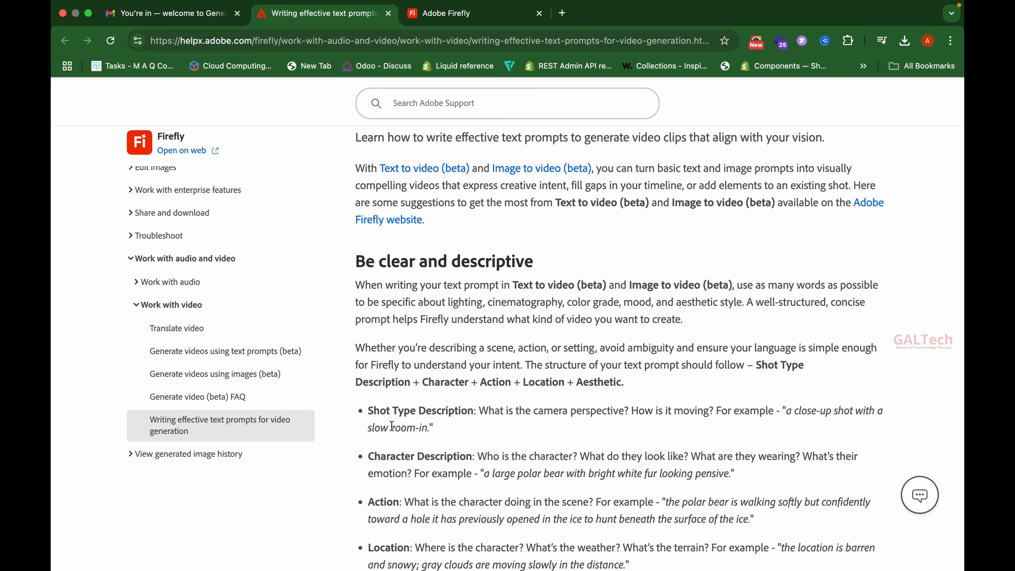
{"action": "scroll", "coordinate": [392, 426], "scroll_direction": "down", "scroll_amount": 3}
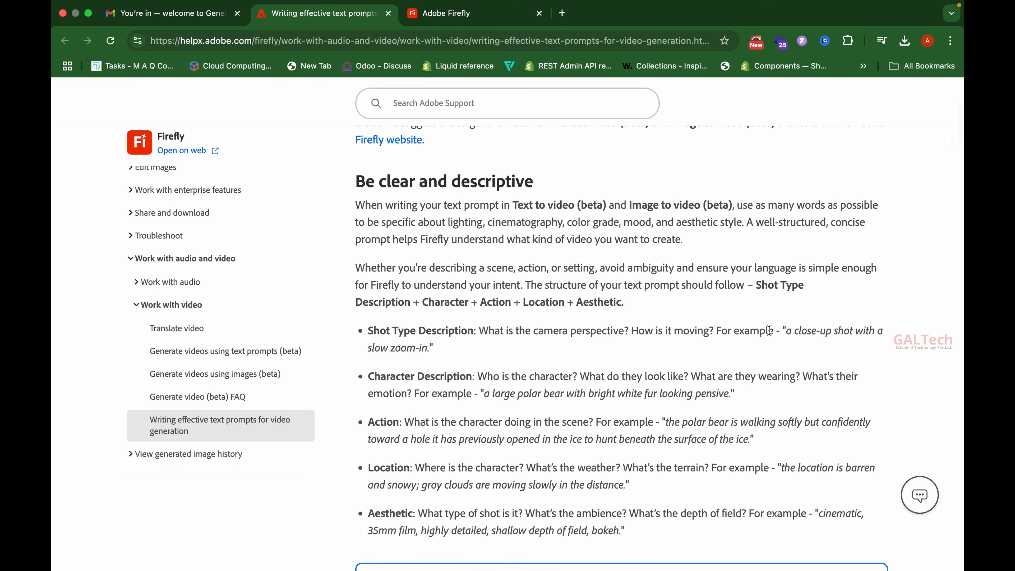
{"action": "left_click_drag", "start_coordinate": [755, 285], "coordinate": [774, 309]}
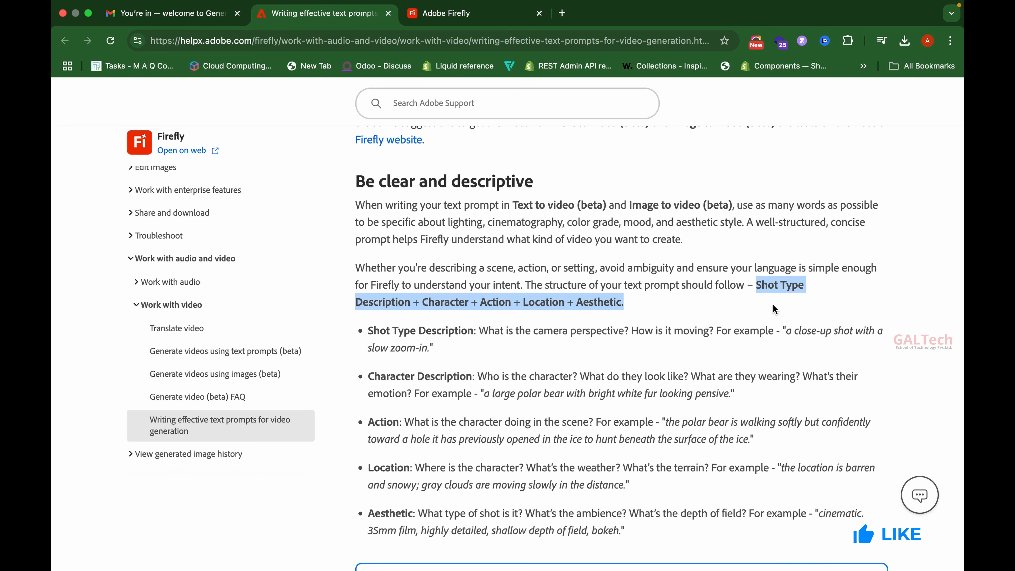
{"action": "left_click", "coordinate": [775, 309]}
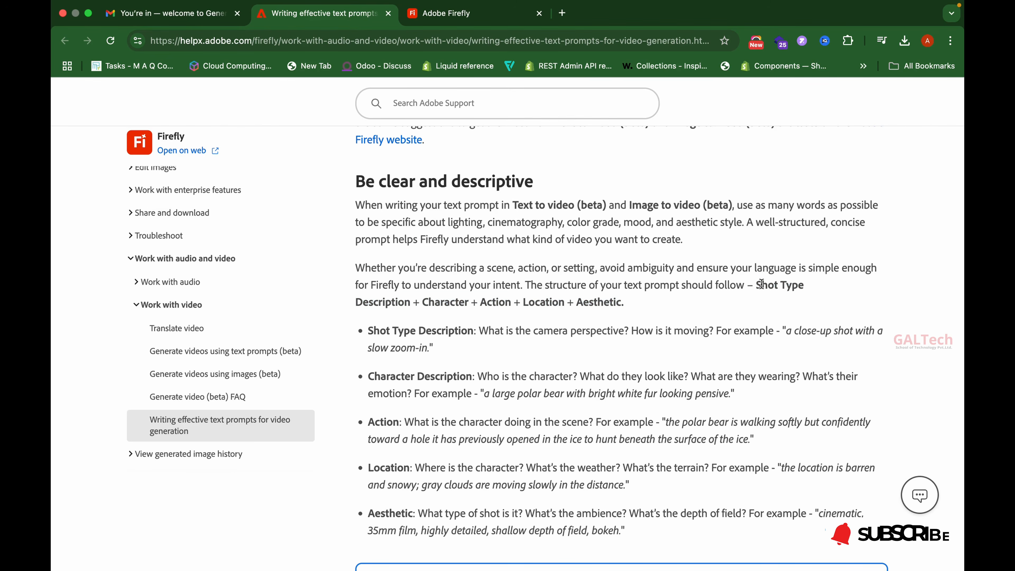
{"action": "left_click_drag", "start_coordinate": [755, 287], "coordinate": [775, 314]}
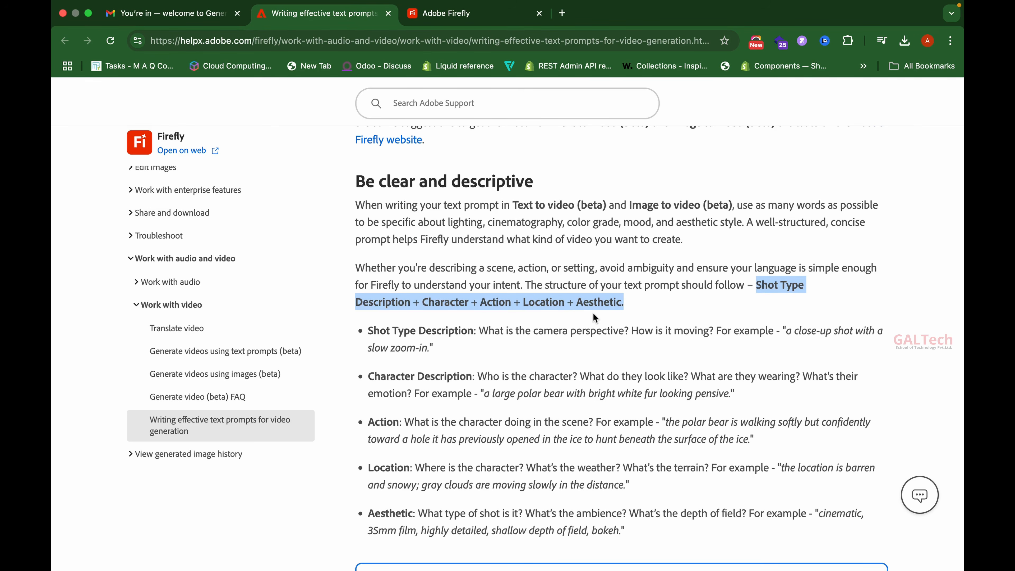
Step: Return to the Firefly video generator, generate the lion video and review the prompt while it renders
{"action": "left_click", "coordinate": [520, 16]}
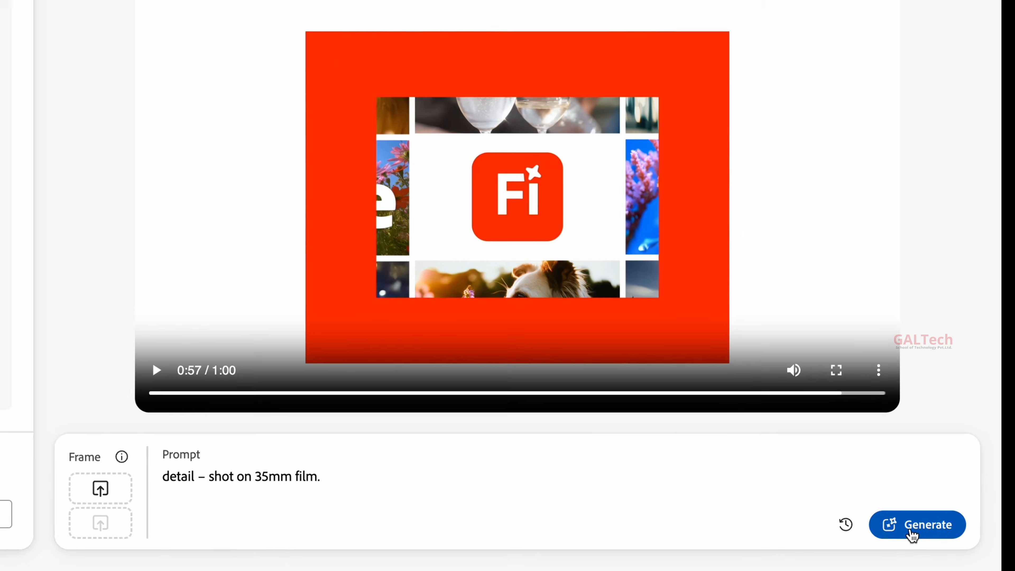
{"action": "left_click", "coordinate": [899, 538]}
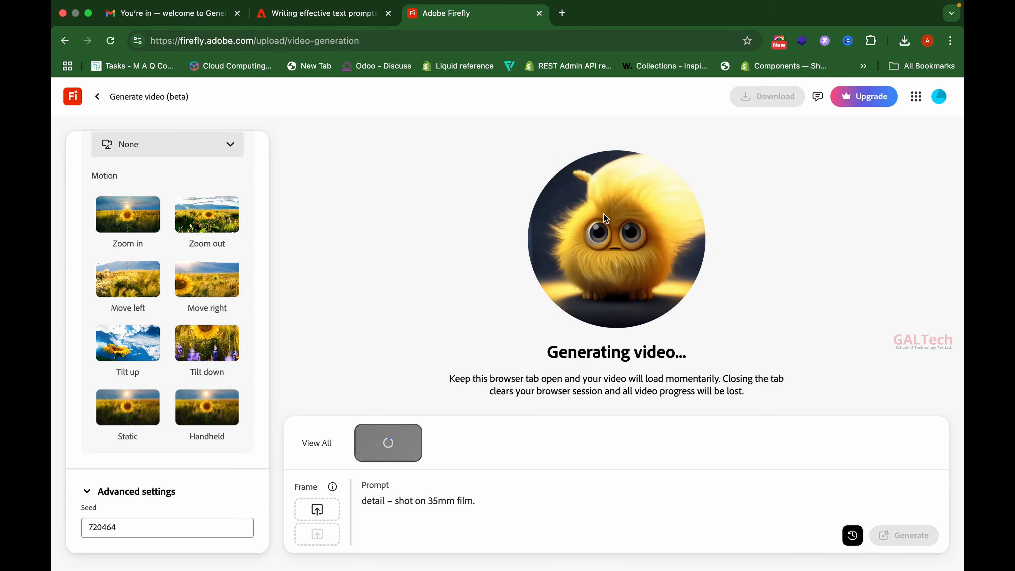
{"action": "scroll", "coordinate": [627, 501], "scroll_direction": "up", "scroll_amount": 1}
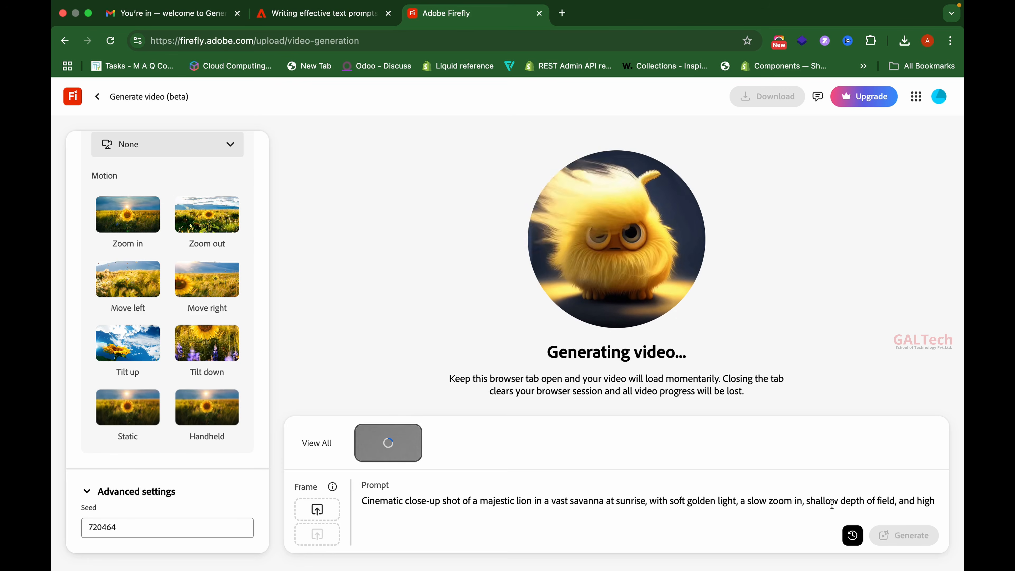
{"action": "scroll", "coordinate": [832, 505], "scroll_direction": "down", "scroll_amount": 1}
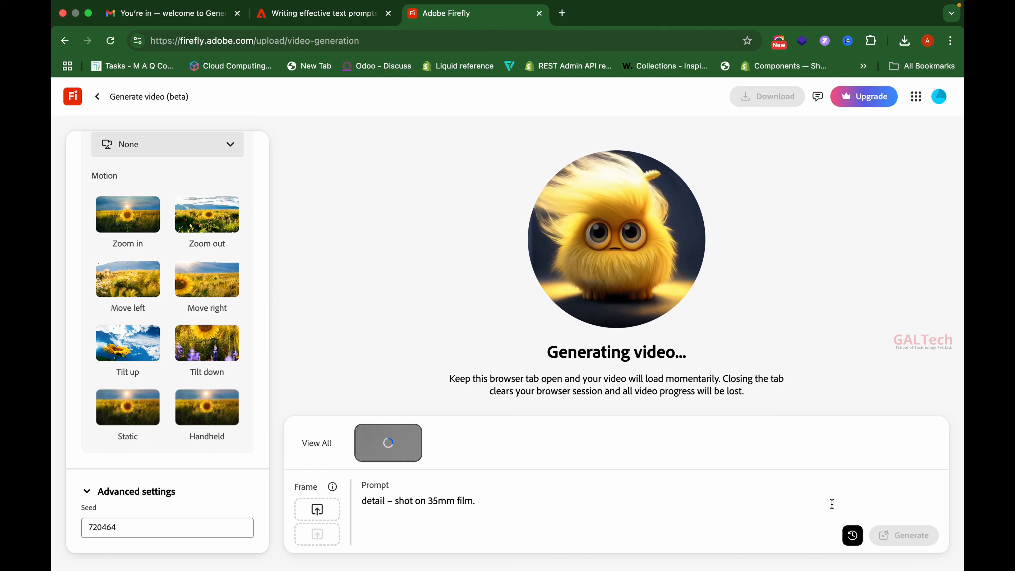
Step: Review the lion prompt, general settings, shot size options and remaining camera settings while the video renders
{"action": "scroll", "coordinate": [832, 503], "scroll_direction": "up", "scroll_amount": 3}
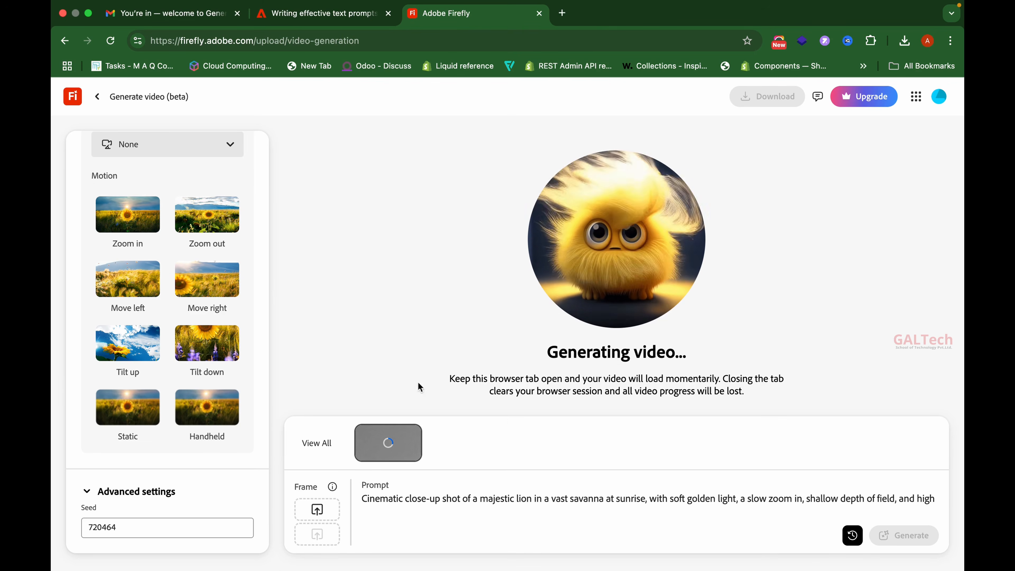
{"action": "scroll", "coordinate": [158, 316], "scroll_direction": "up", "scroll_amount": 5}
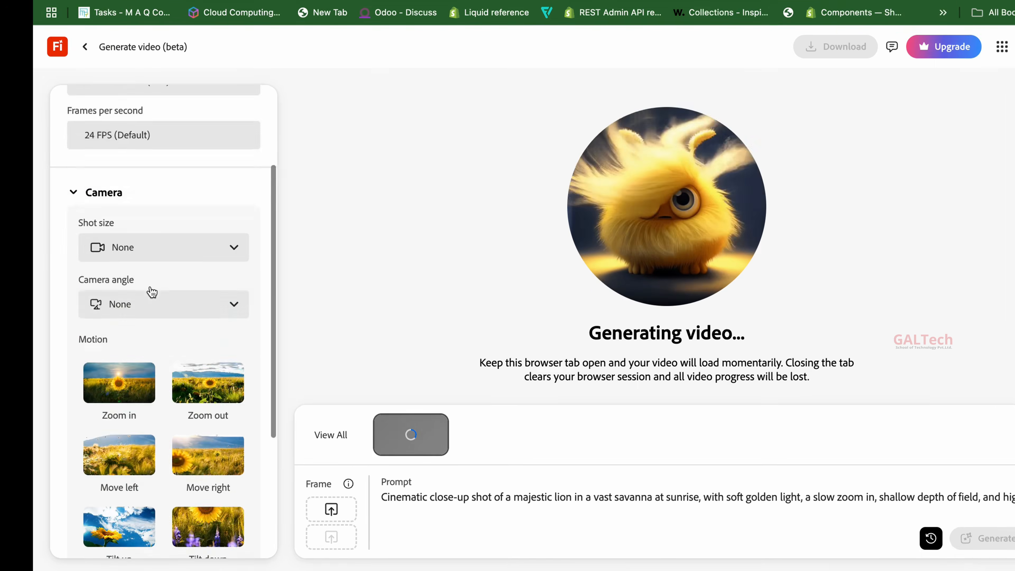
{"action": "scroll", "coordinate": [151, 292], "scroll_direction": "up", "scroll_amount": 3}
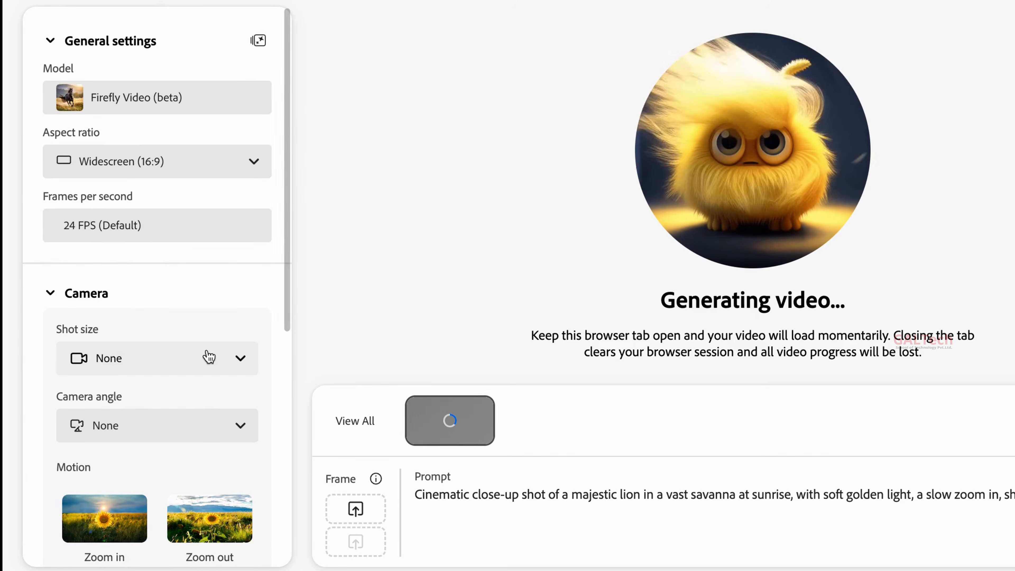
{"action": "scroll", "coordinate": [204, 380], "scroll_direction": "down", "scroll_amount": 2}
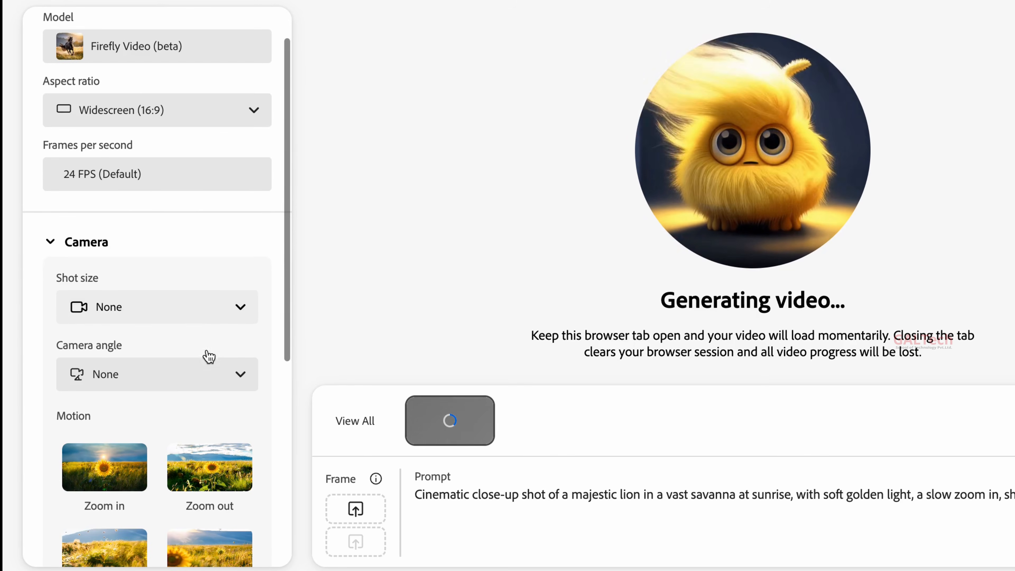
{"action": "left_click", "coordinate": [227, 315]}
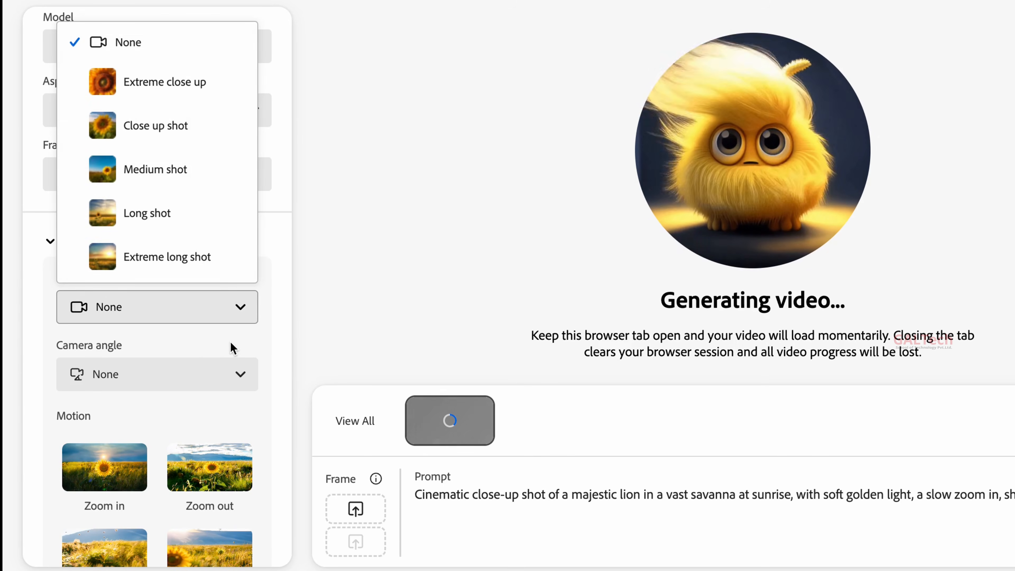
{"action": "scroll", "coordinate": [236, 371], "scroll_direction": "down", "scroll_amount": 2}
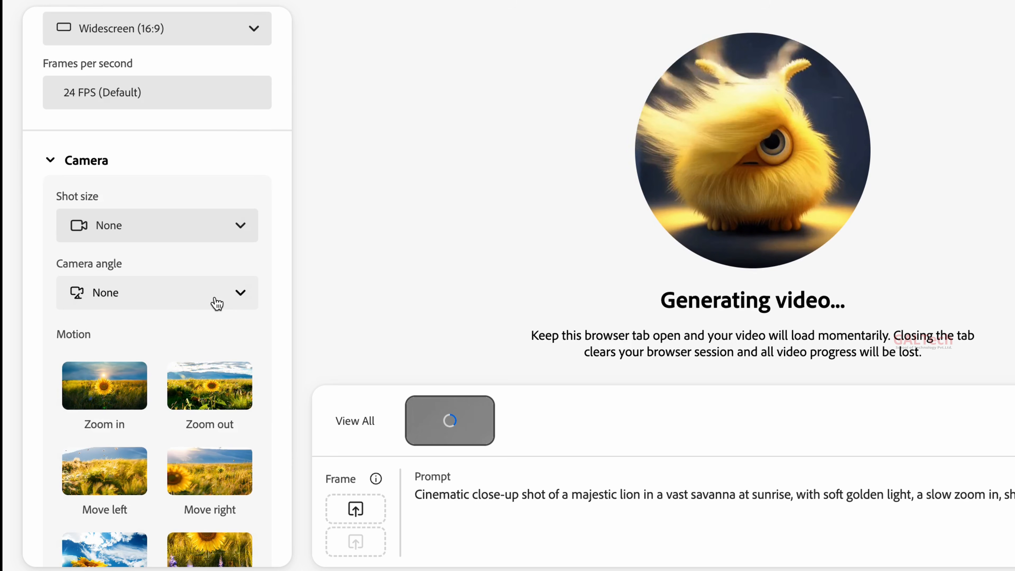
{"action": "scroll", "coordinate": [216, 296], "scroll_direction": "down", "scroll_amount": 3}
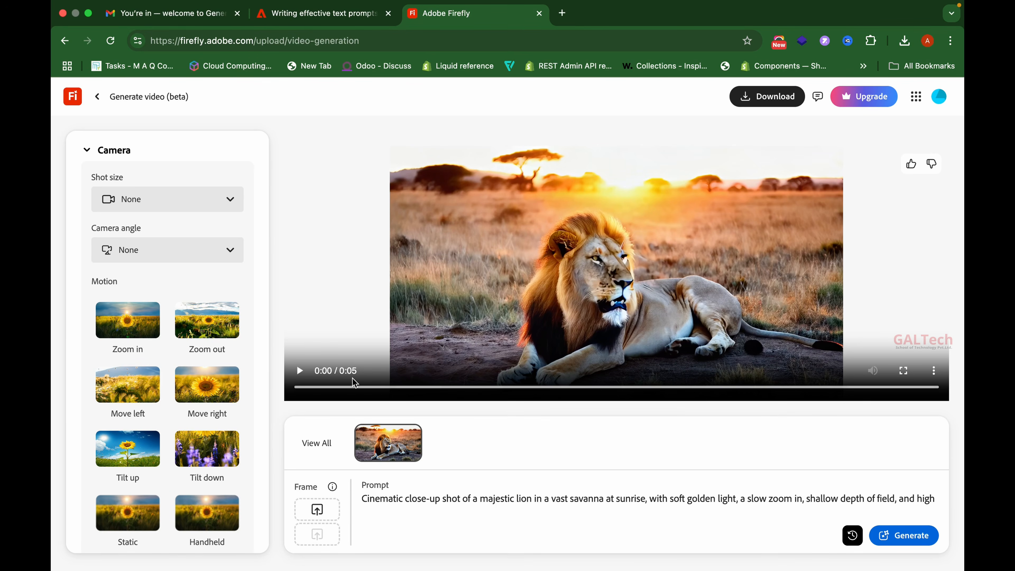
Step: Play the generated lion video through and download it as an MP4 file
{"action": "left_click", "coordinate": [299, 372]}
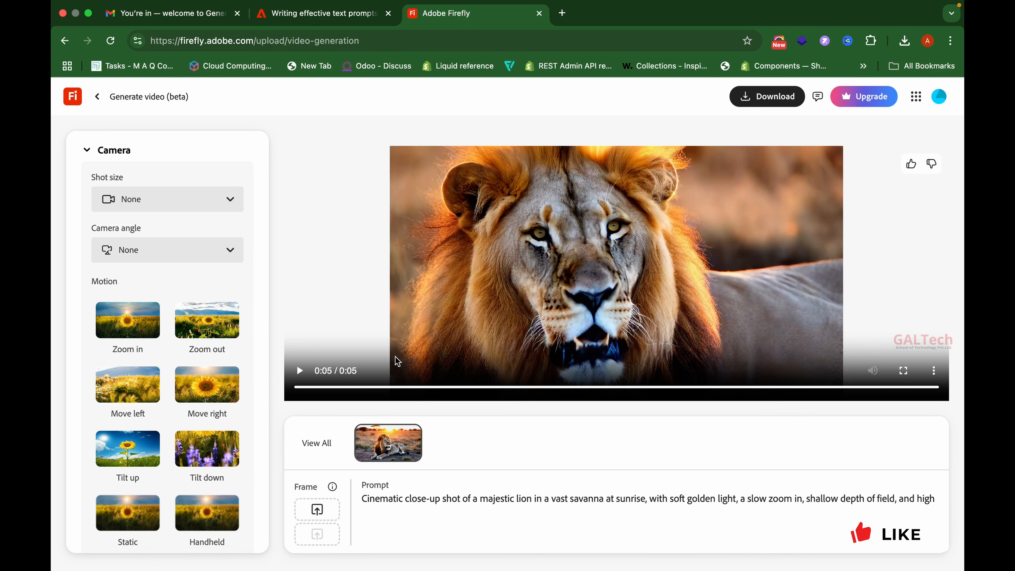
{"action": "left_click", "coordinate": [299, 370]}
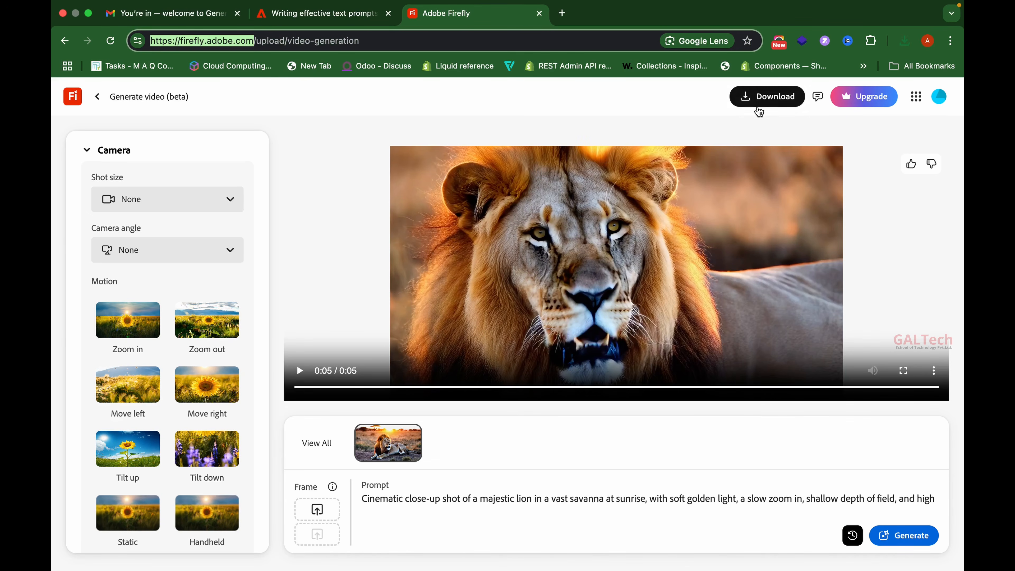
{"action": "left_click", "coordinate": [770, 102]}
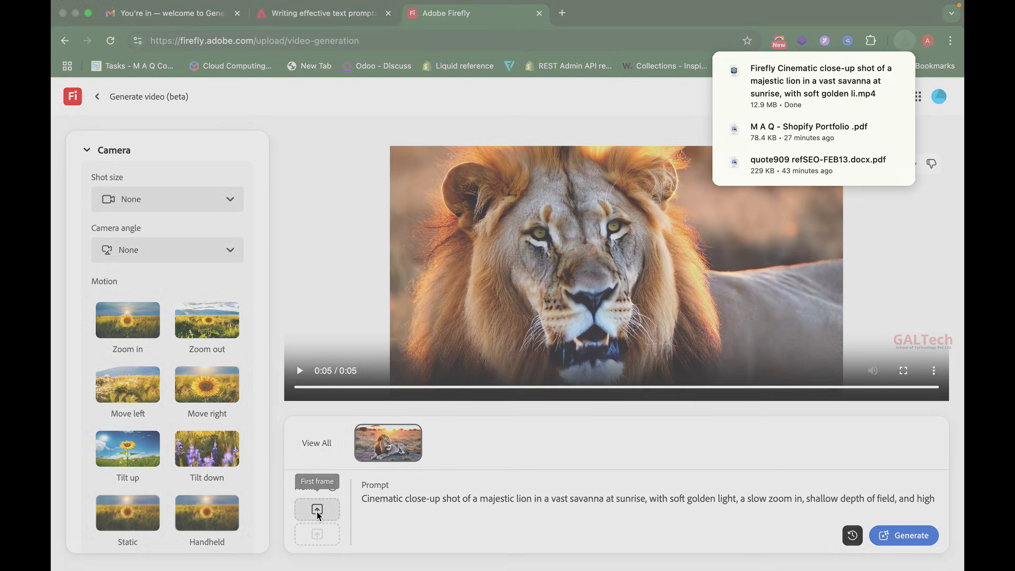
Step: Upload Serene-landscape-of-mountains-and-lake-and-sky_800.jpg from Downloads as the first frame and accept the image upload terms
{"action": "left_click", "coordinate": [318, 515]}
{"action": "left_click", "coordinate": [269, 187]}
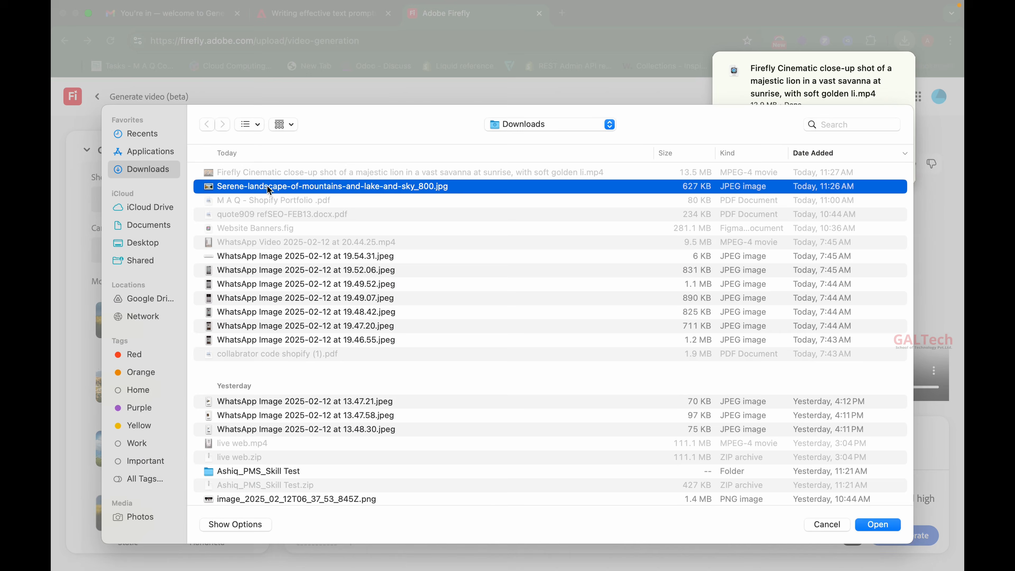
{"action": "left_click", "coordinate": [885, 525]}
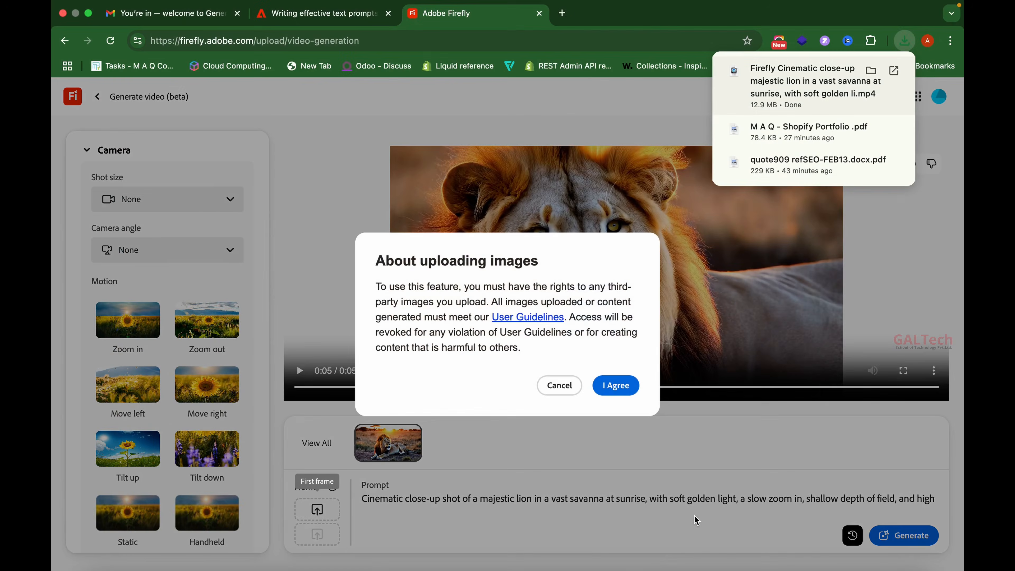
{"action": "left_click", "coordinate": [616, 386]}
Step: Generate a video with a new prompt: "Transform this serene mountain landscape into a dynamic video clip with gentle panning and tilting, enhanced with a dreamy, ethereal…"
{"action": "triple_click", "coordinate": [530, 492]}
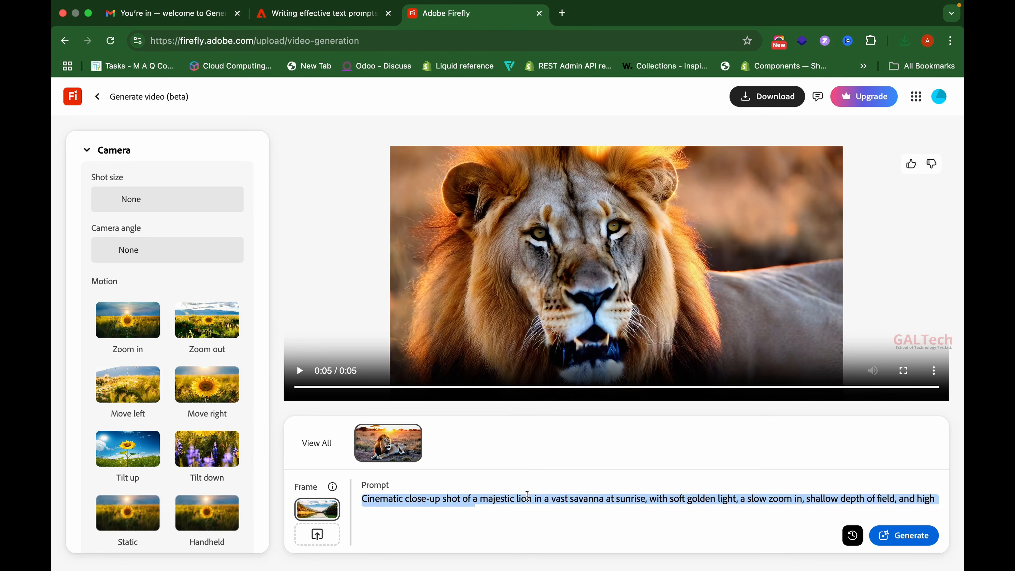
{"action": "key", "text": "BackSpace"}
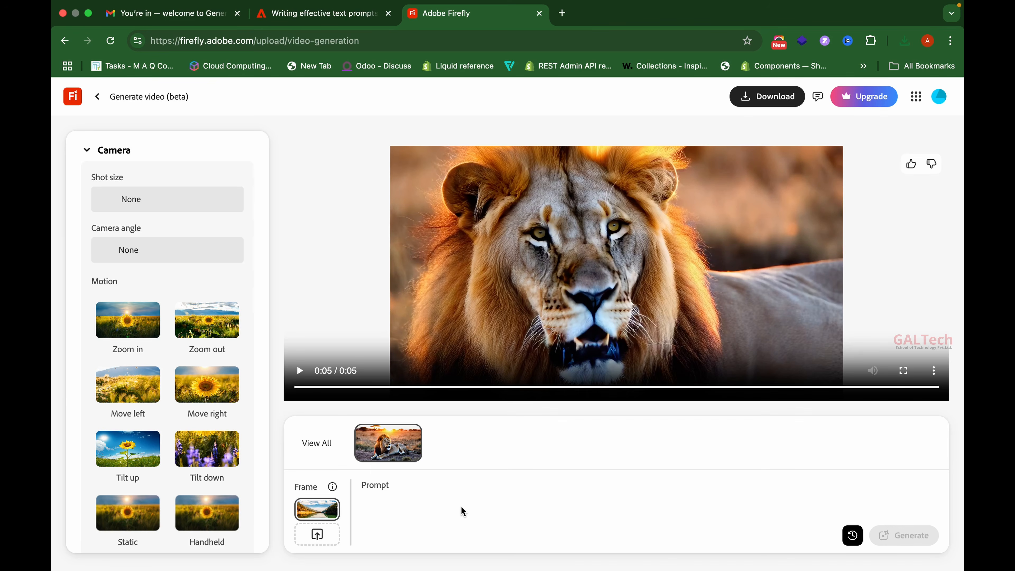
{"action": "type", "text": "\"Transform this serene mountain landscape into a dynamic video clip with gentle panning and tilting, enhanced with a dreamy, ethereal atmosphere and soft lens flares.\""}
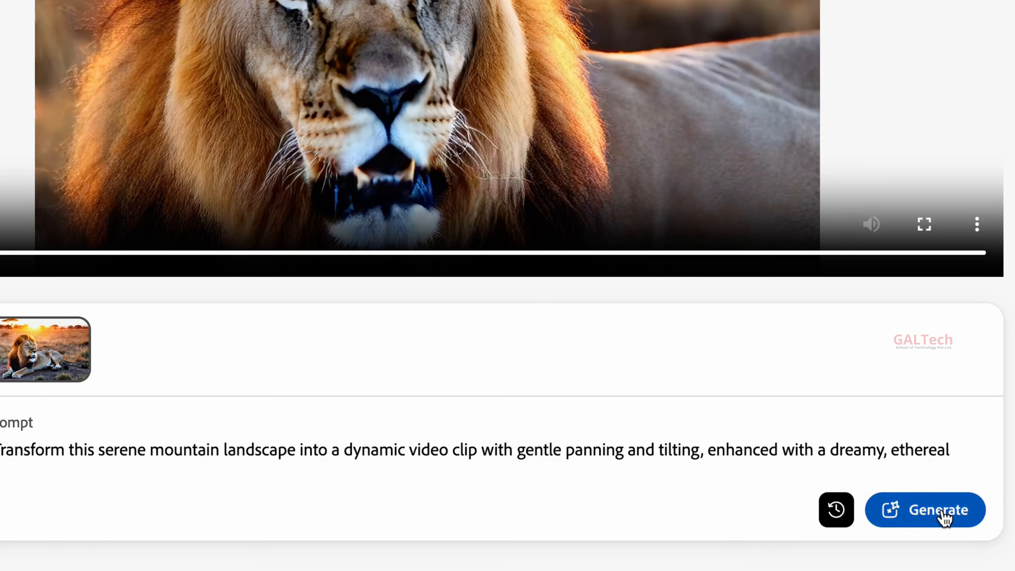
{"action": "left_click", "coordinate": [914, 536]}
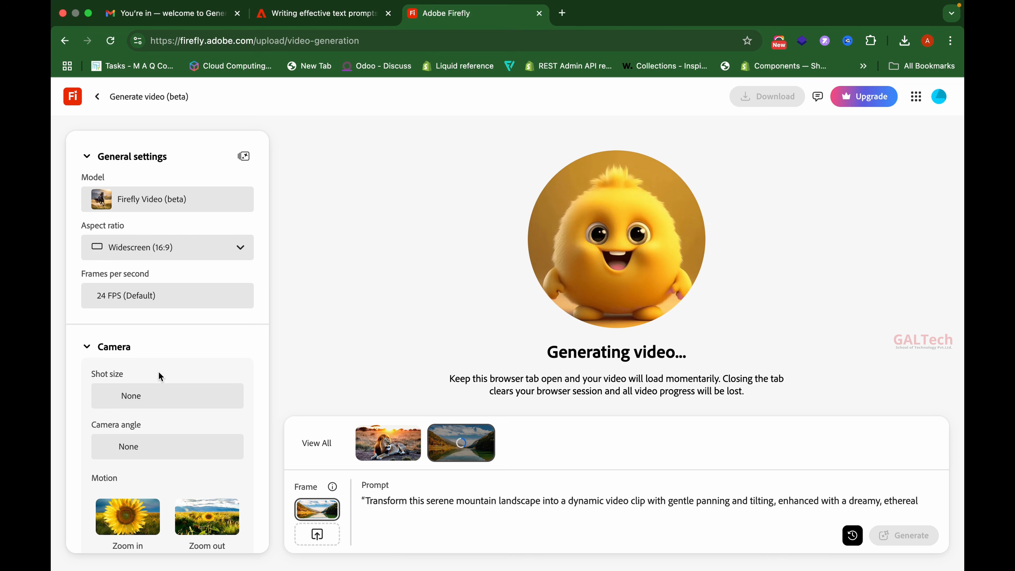
Step: Review the general and camera settings during rendering, and play the generated mountain landscape video
{"action": "scroll", "coordinate": [159, 371], "scroll_direction": "down", "scroll_amount": 2}
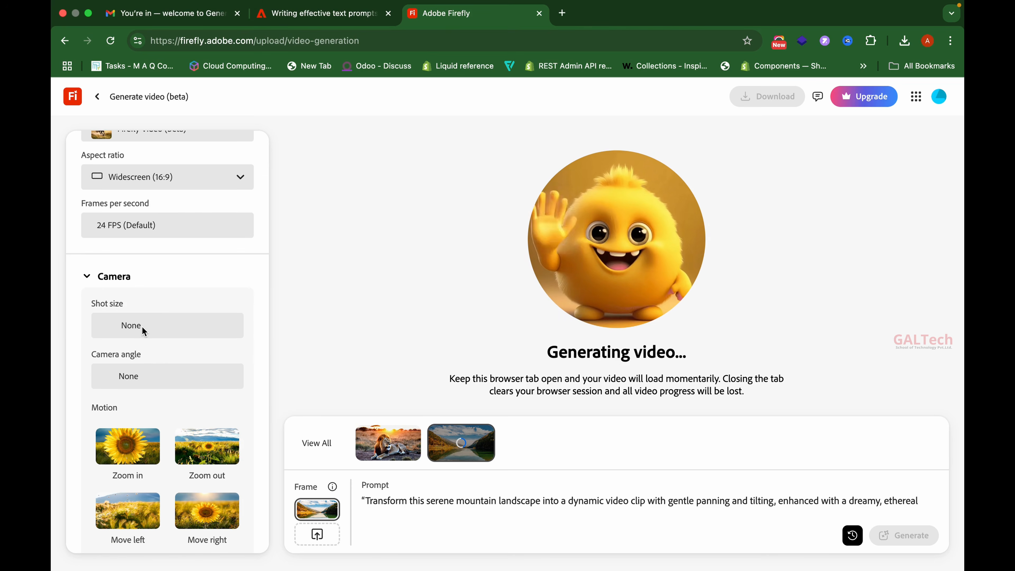
{"action": "scroll", "coordinate": [145, 361], "scroll_direction": "down", "scroll_amount": 2}
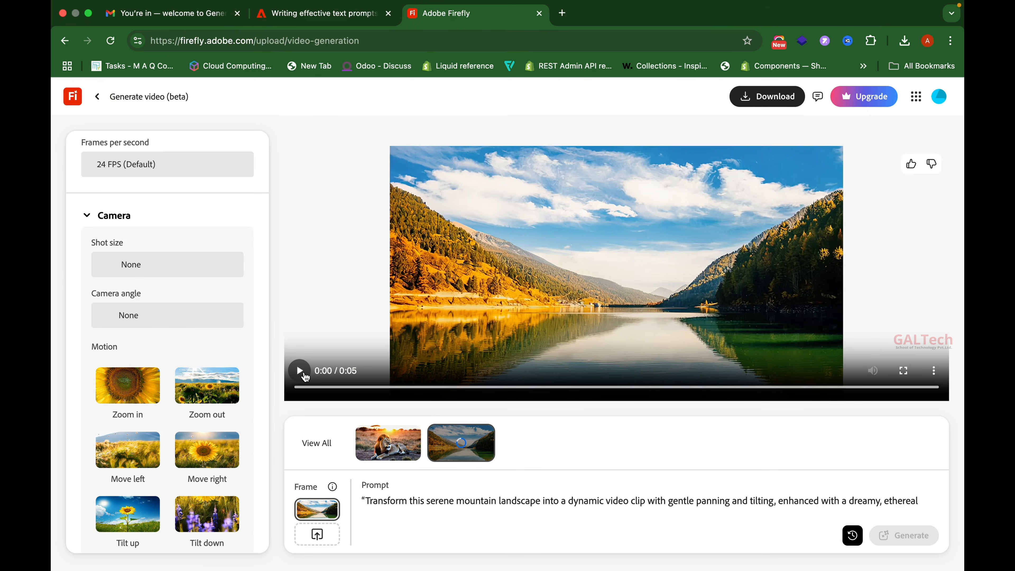
{"action": "left_click", "coordinate": [304, 375]}
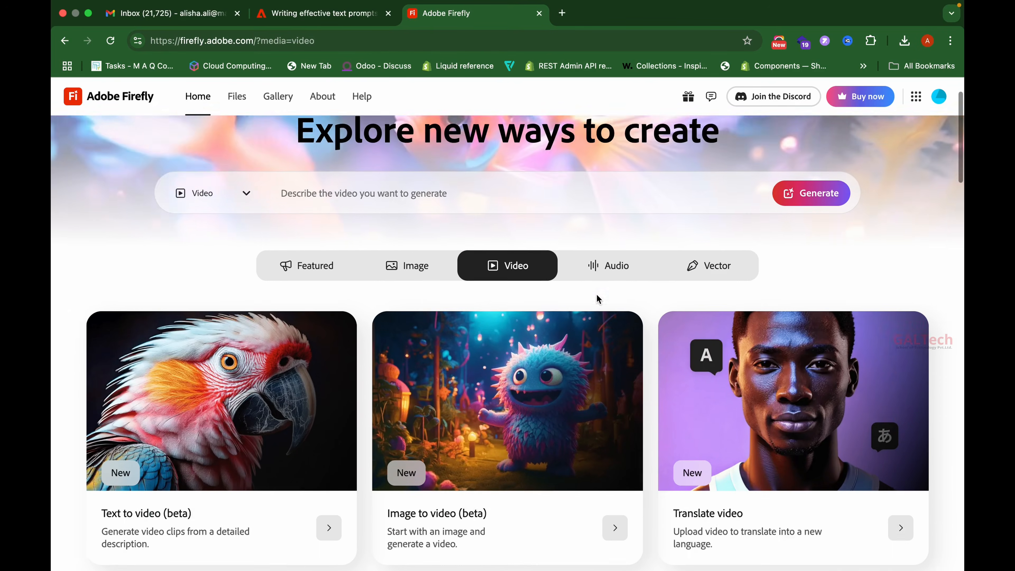
Step: Browse the video tools offered on the Firefly home page
{"action": "scroll", "coordinate": [596, 294], "scroll_direction": "down", "scroll_amount": 3}
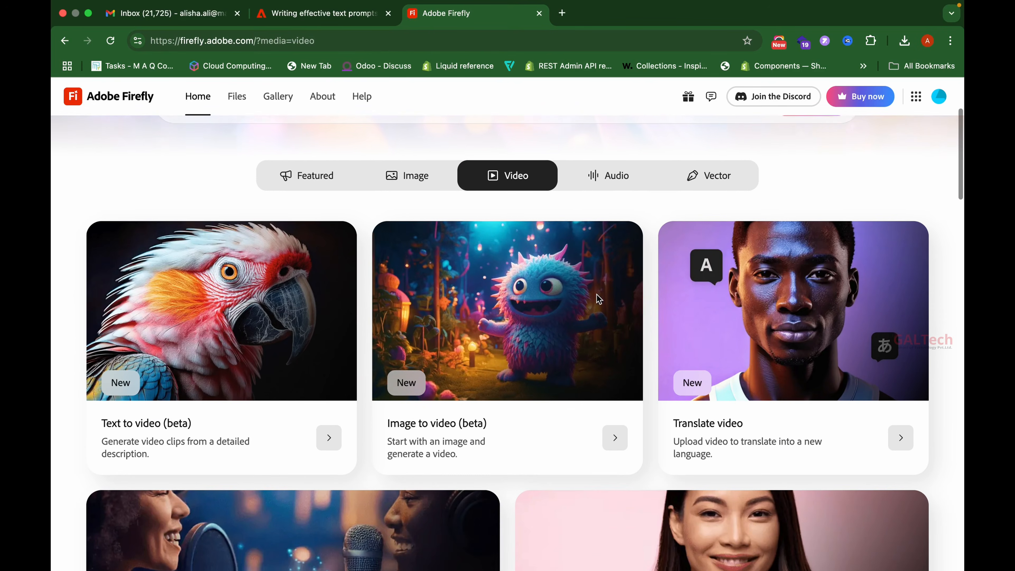